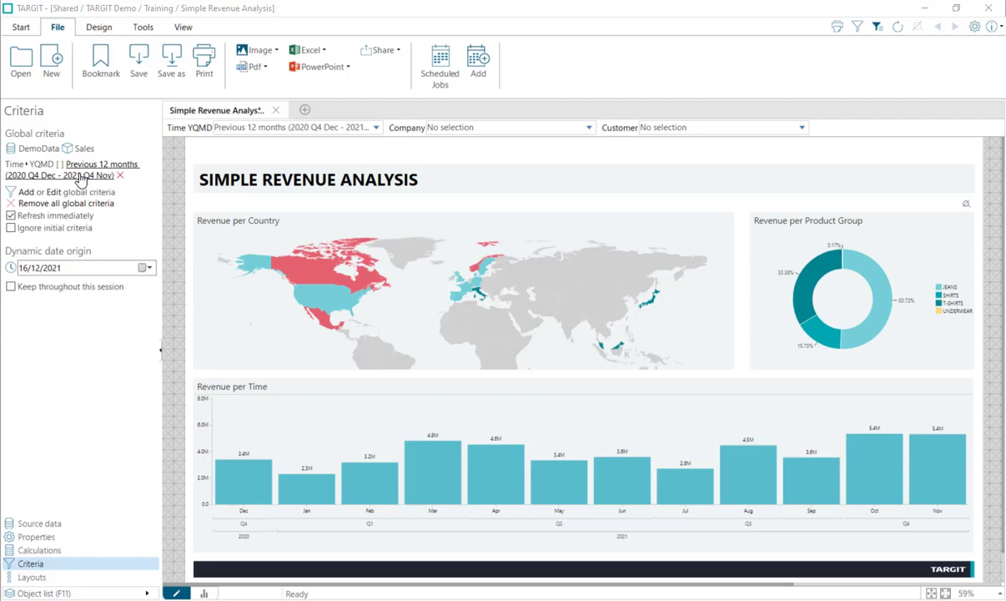
# Set the dynamic date origin in the criteria to 16/06/2021.
pyautogui.click(35, 269)
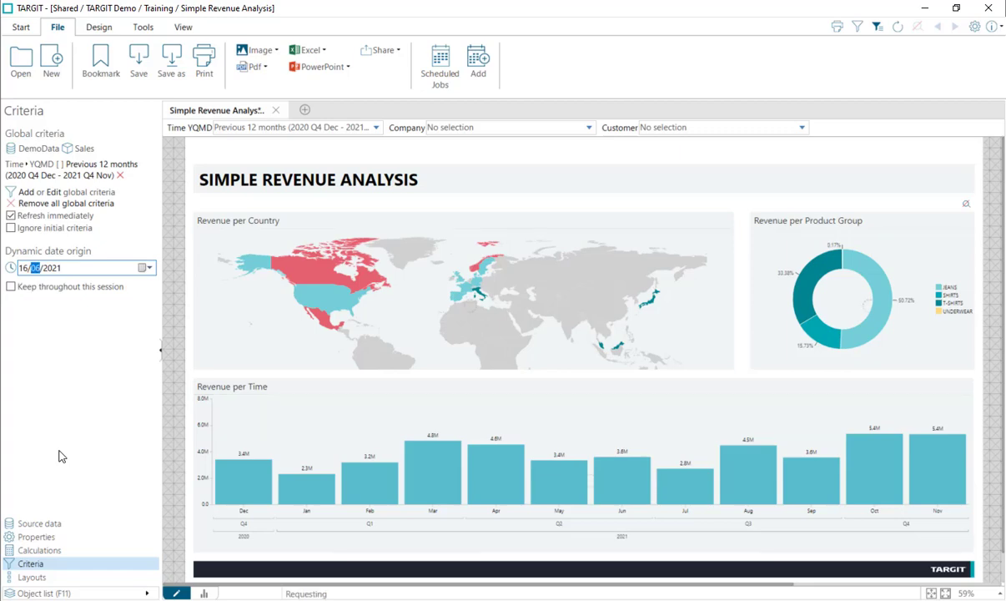
pyautogui.write('06')
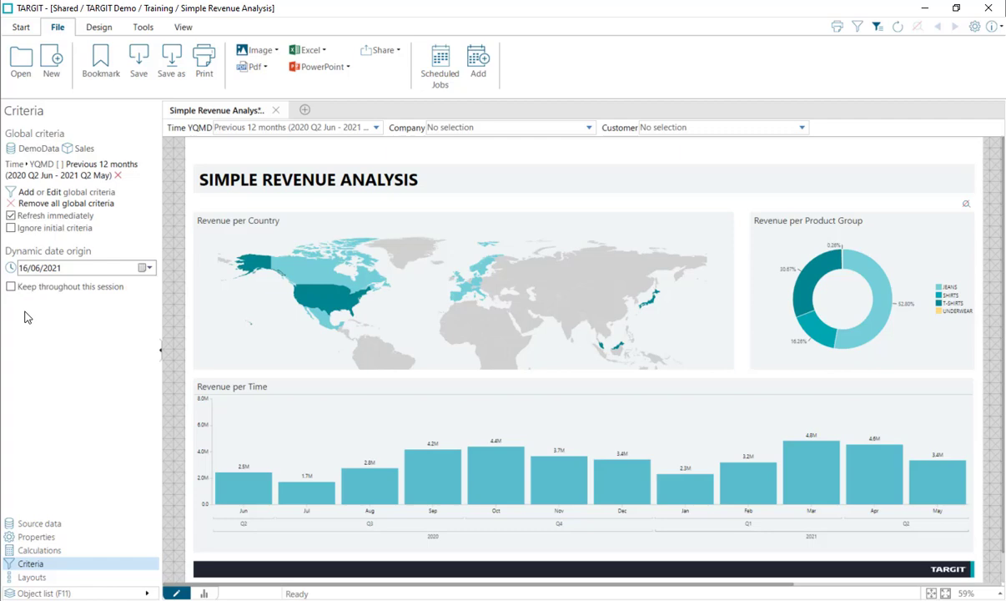
# Add the dynamic date origin to the criteria bar and try it with 16/12/2021 and 16/09/2021.
pyautogui.rightClick(886, 130)
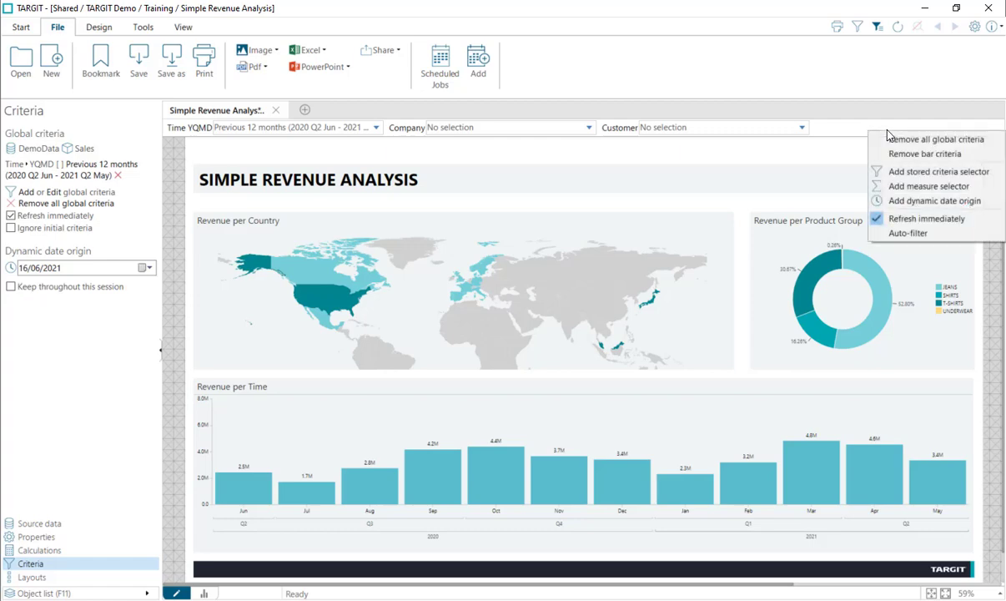
pyautogui.click(908, 200)
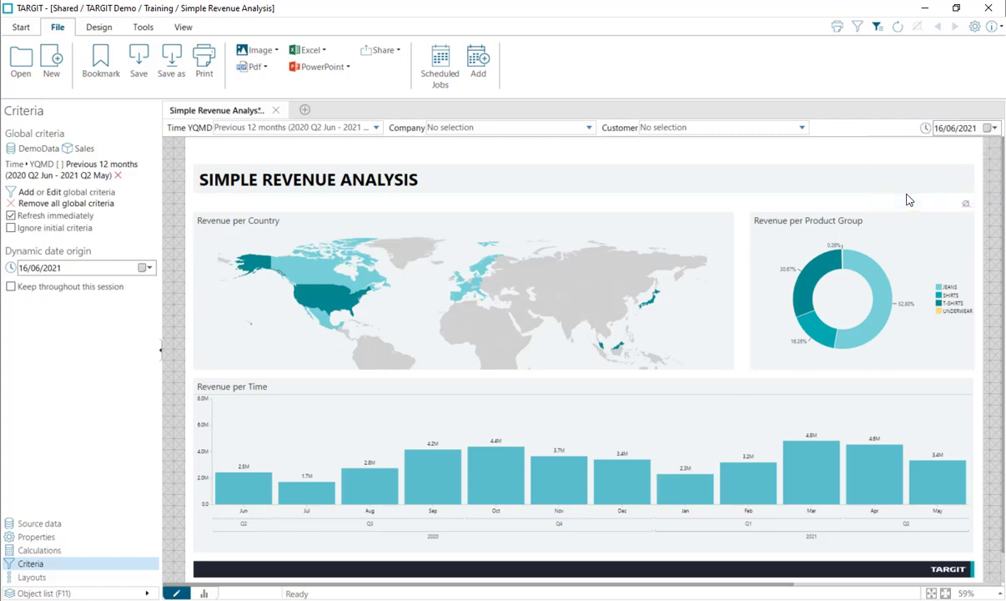
pyautogui.click(941, 131)
pyautogui.write('12')
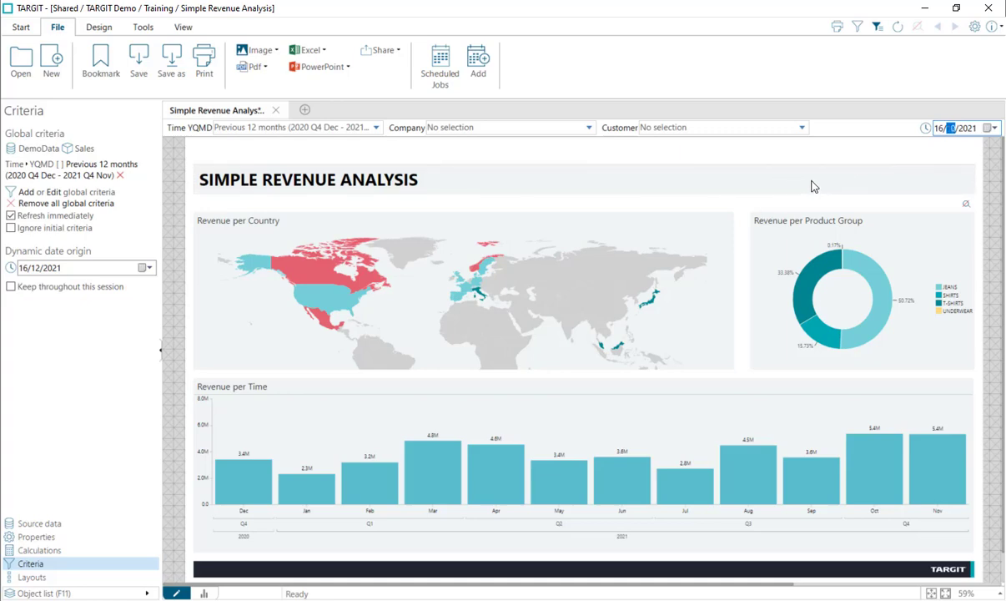
pyautogui.write('9')
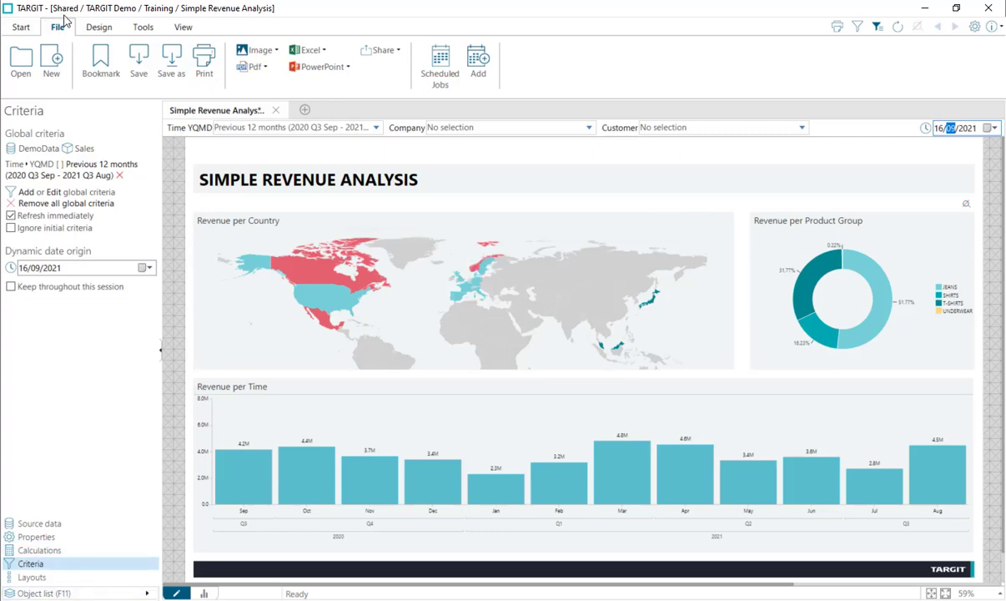
# Insert a text box on the report and enter the caption "Filters are calculated from:".
pyautogui.click(98, 28)
pyautogui.click(139, 66)
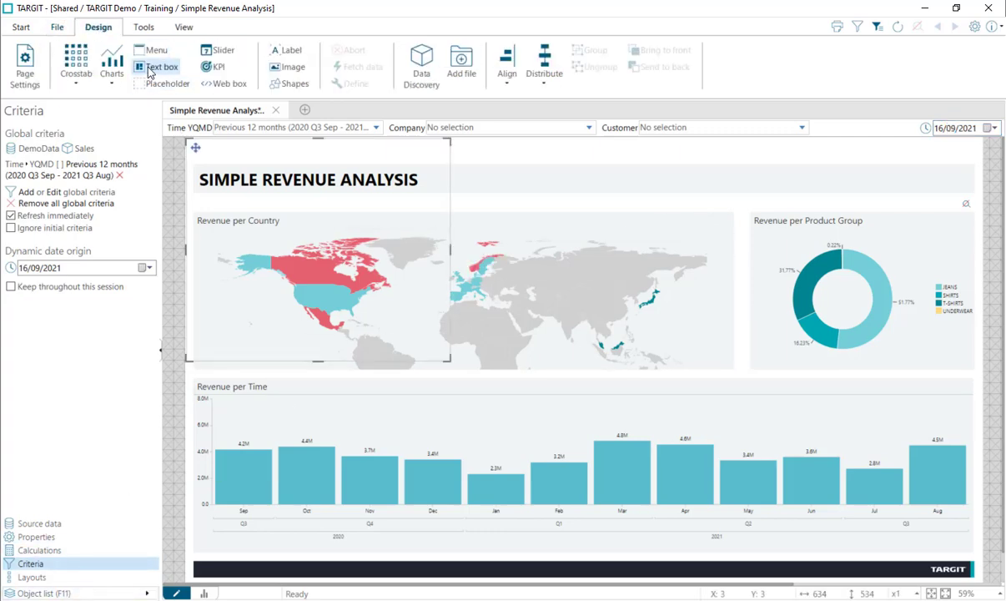
pyautogui.click(192, 143)
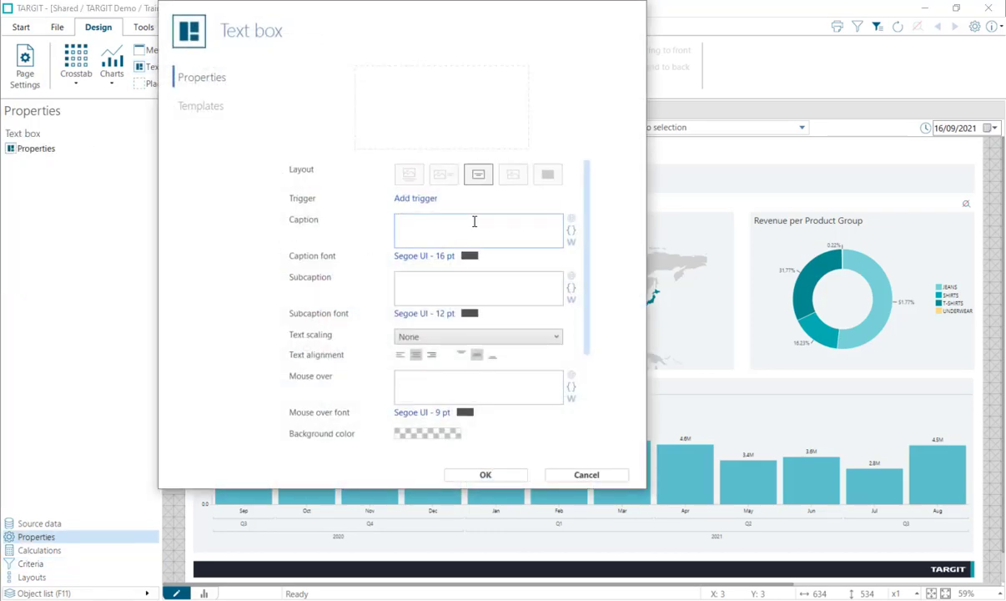
pyautogui.write('Filters are cal')
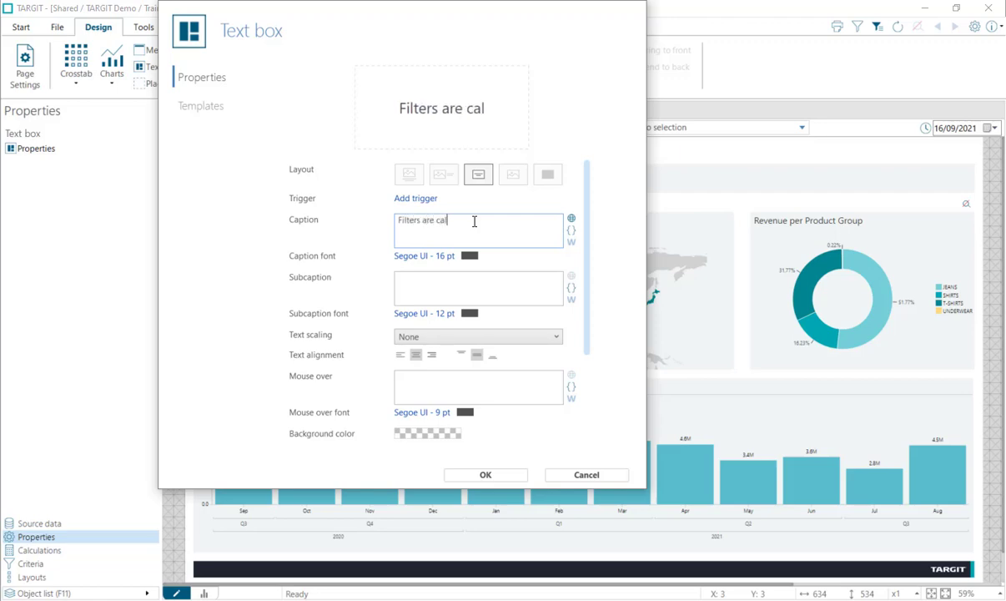
pyautogui.write('culated for')
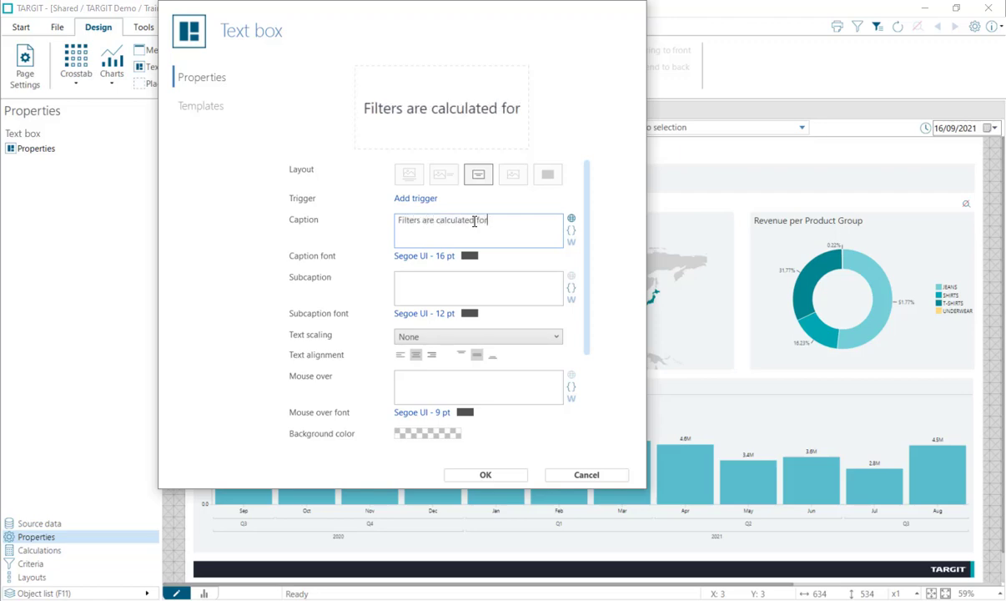
pyautogui.press('BackSpace')
pyautogui.press('BackSpace')
pyautogui.write('rom:')
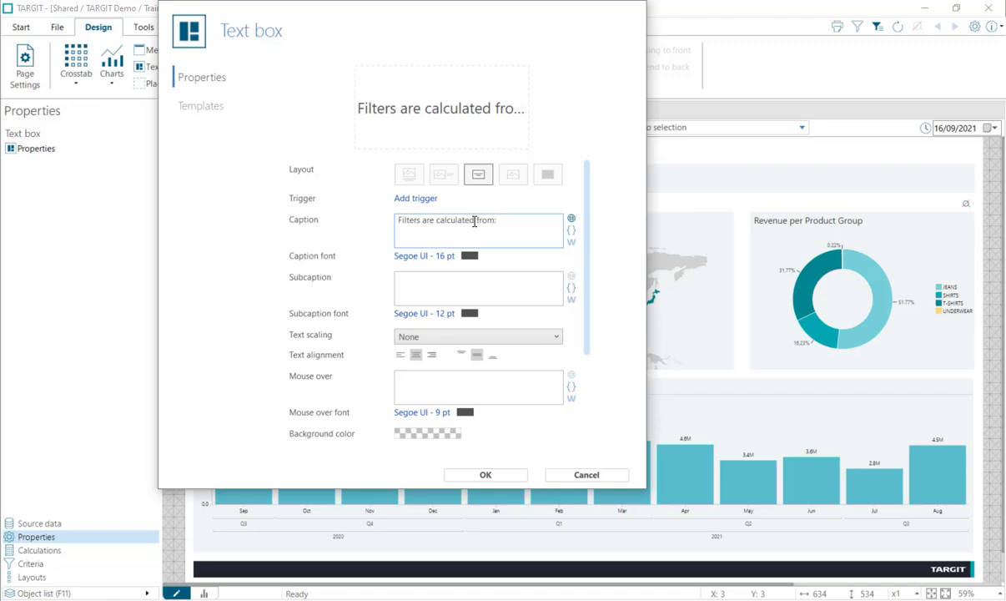
# Append the Dynamic date origin system variable to the text box caption as dynamic content.
pyautogui.click(571, 231)
pyautogui.click(175, 314)
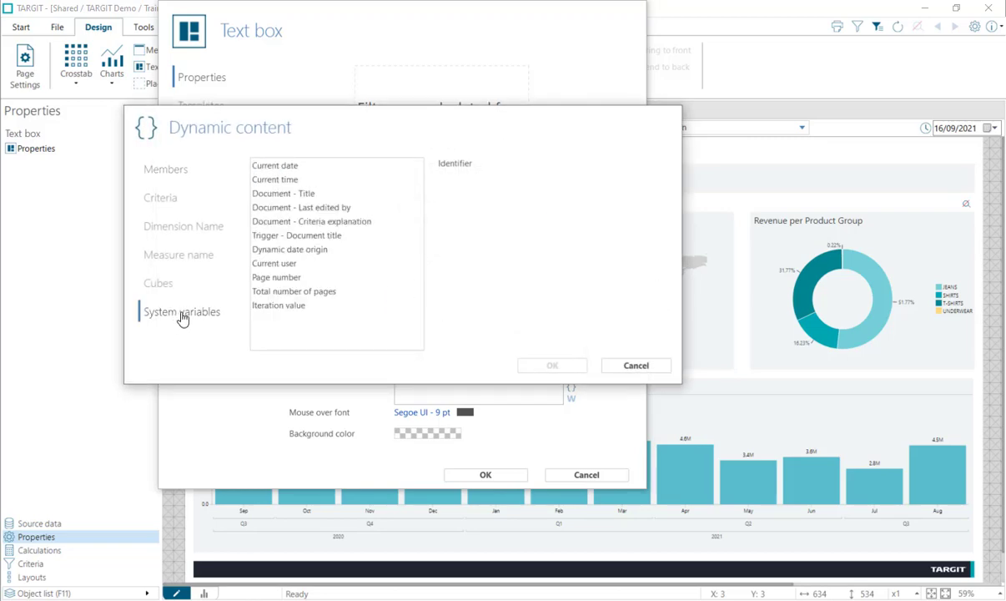
pyautogui.click(290, 252)
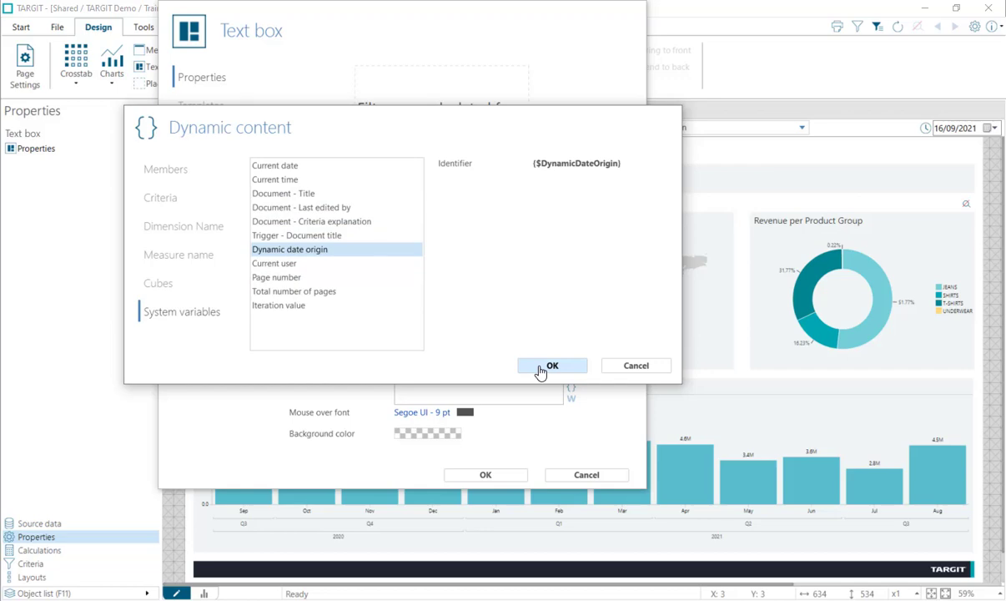
pyautogui.click(541, 368)
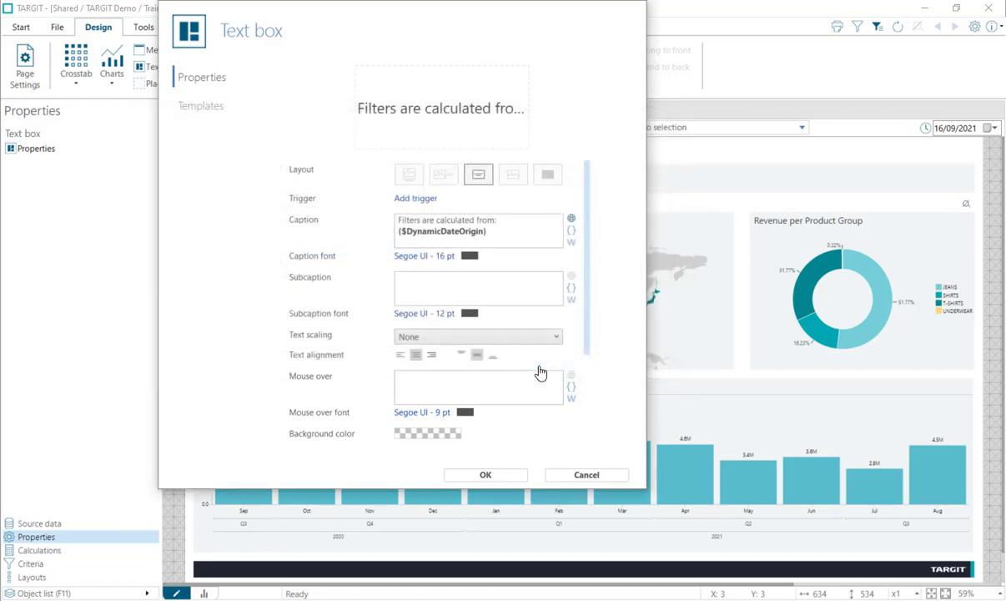
# Make the text box caption font bold and apply the text box properties.
pyautogui.click(424, 259)
pyautogui.click(343, 308)
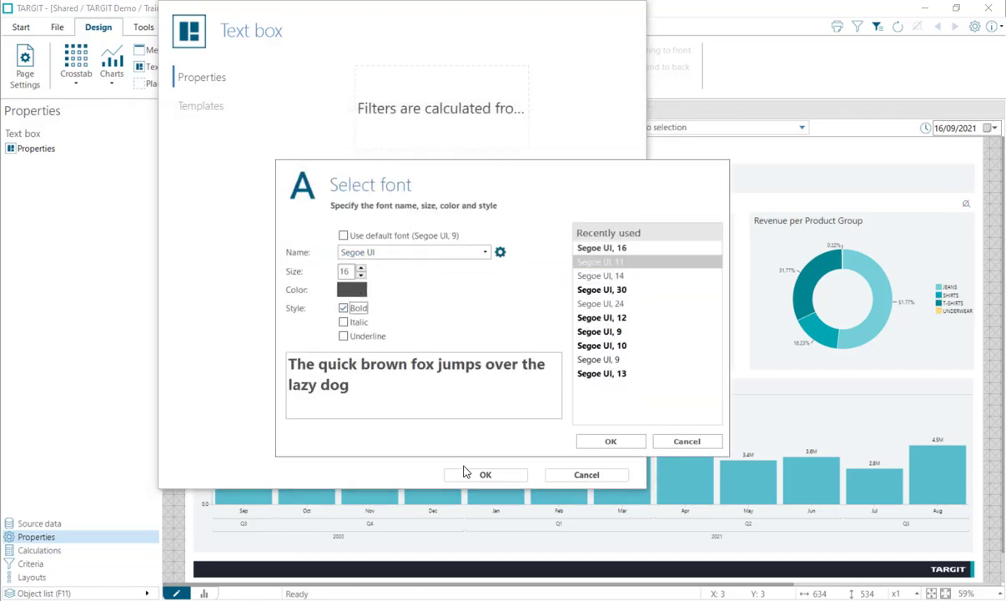
pyautogui.click(594, 442)
pyautogui.click(496, 474)
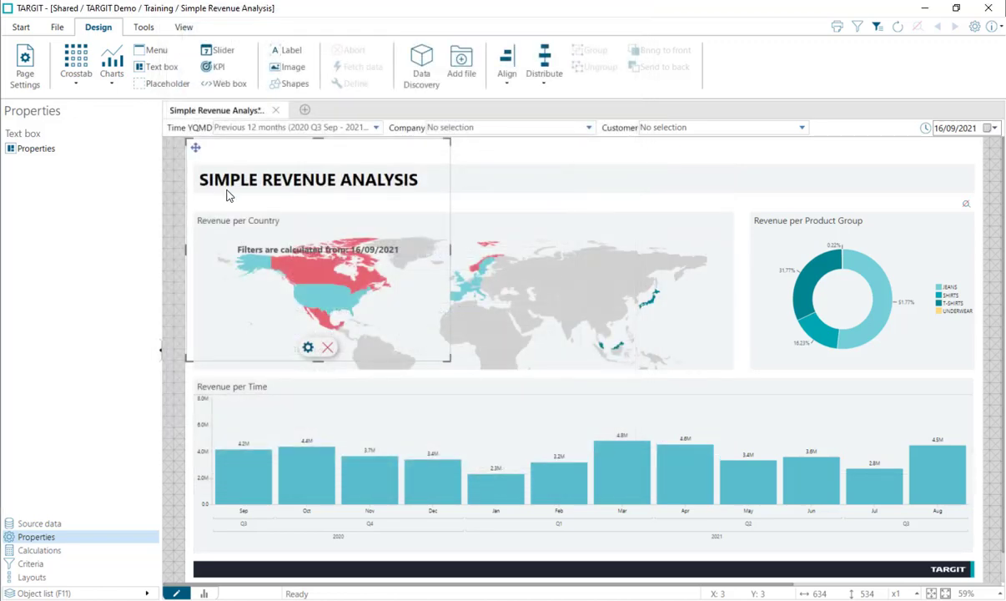
# Move the text box onto the heading banner, at about X 1120, Y -160.
pyautogui.moveTo(195, 147); pyautogui.dragTo(657, 90)
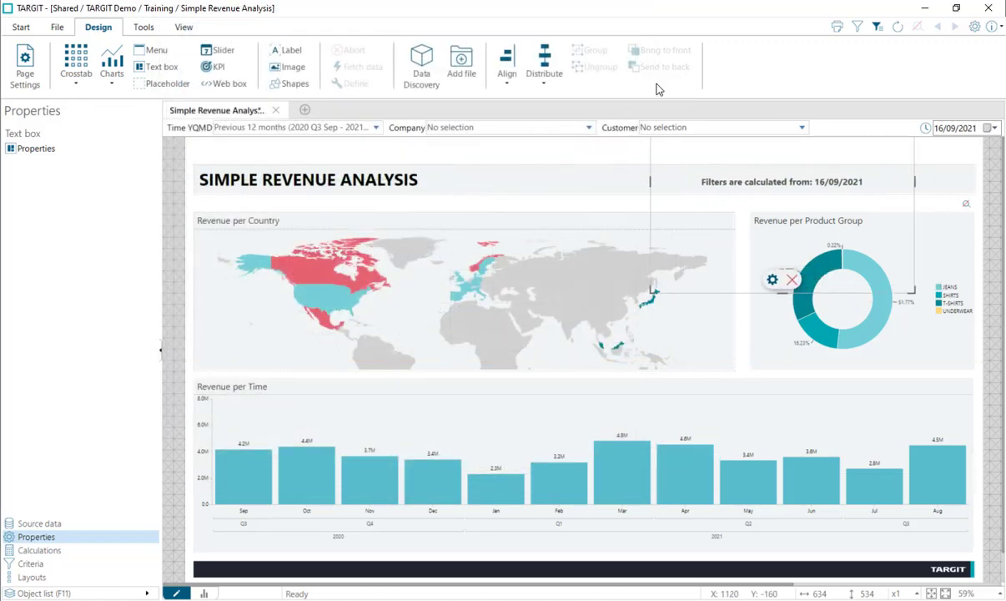
pyautogui.click(745, 371)
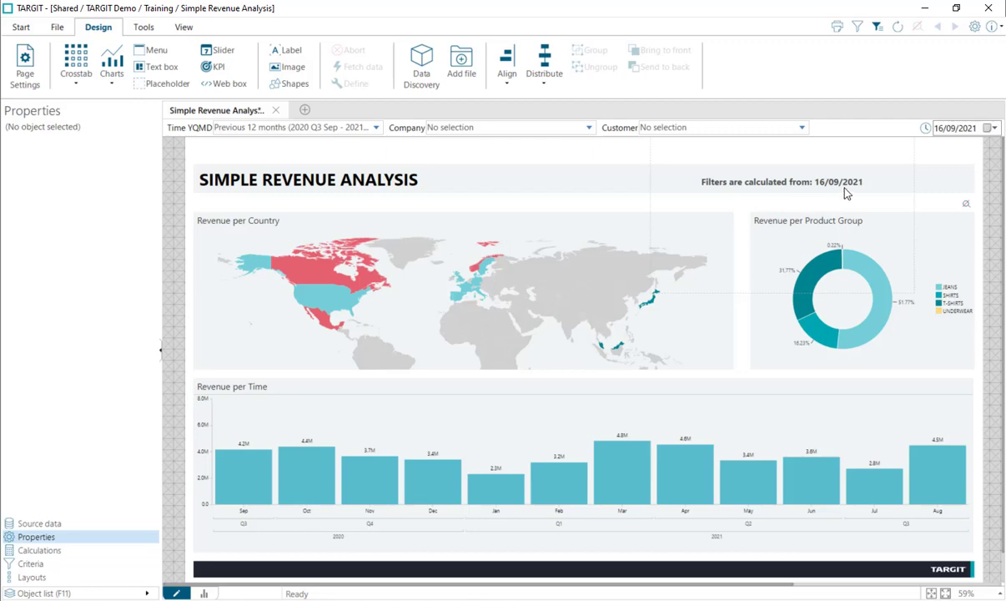
# Set the dynamic date origin to 16/12/2021 and remove its selector from the criteria bar.
pyautogui.click(951, 129)
pyautogui.write('12')
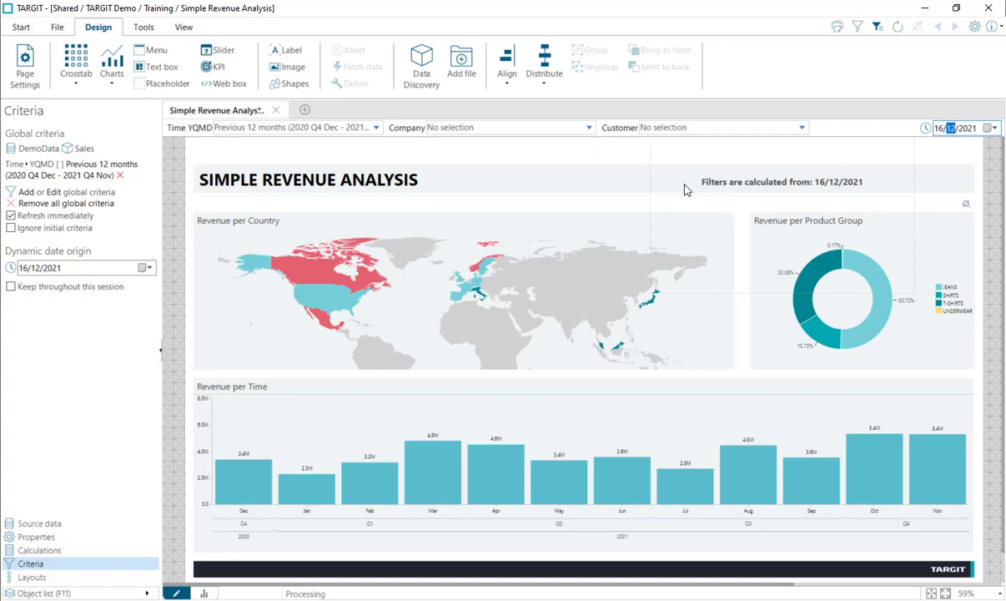
pyautogui.rightClick(946, 133)
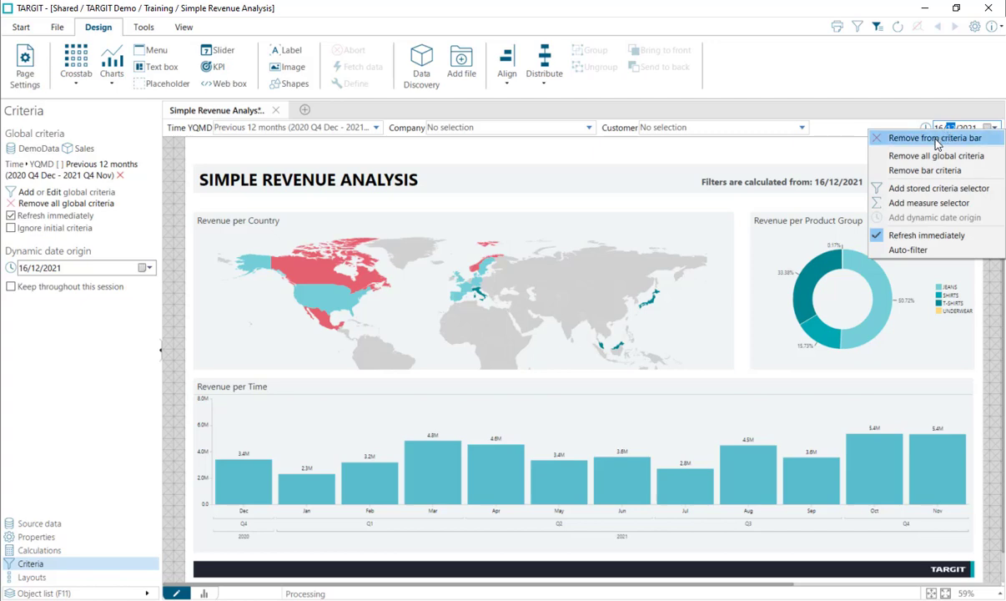
pyautogui.click(935, 138)
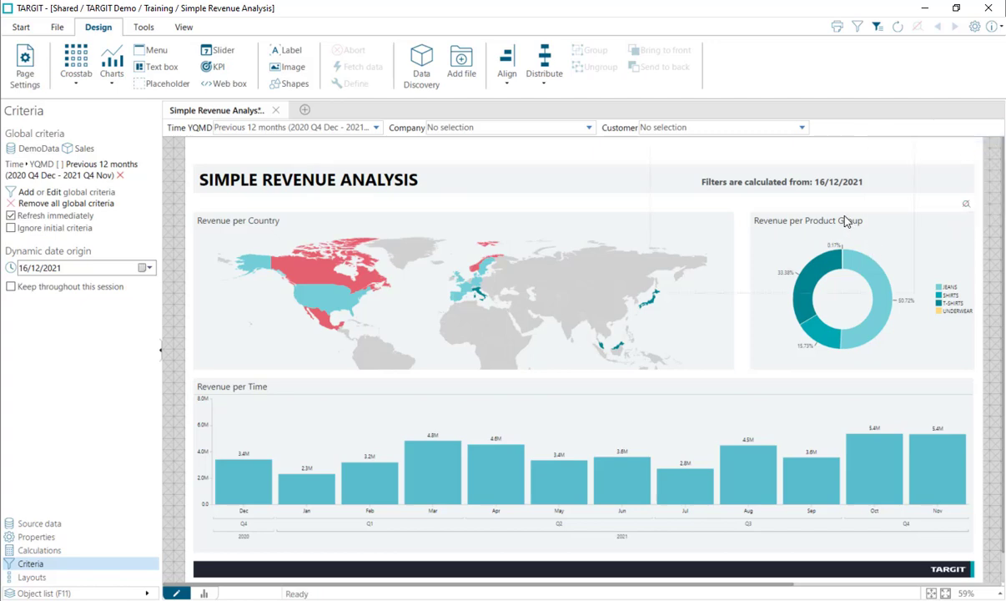
# Nudge the filter-date text box along the heading banner to the page's right edge, at X 1380.
pyautogui.click(763, 181)
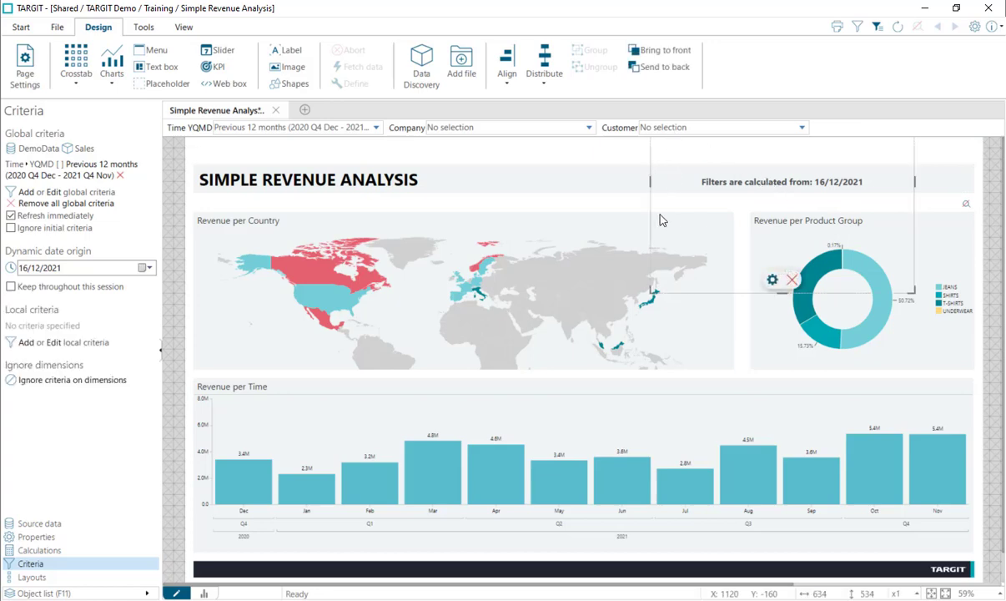
pyautogui.press('Right')
pyautogui.press('Right')
pyautogui.press('Right')
pyautogui.press('Right')
pyautogui.press('Right')
pyautogui.press('Right')
pyautogui.press('Right')
pyautogui.press('Right')
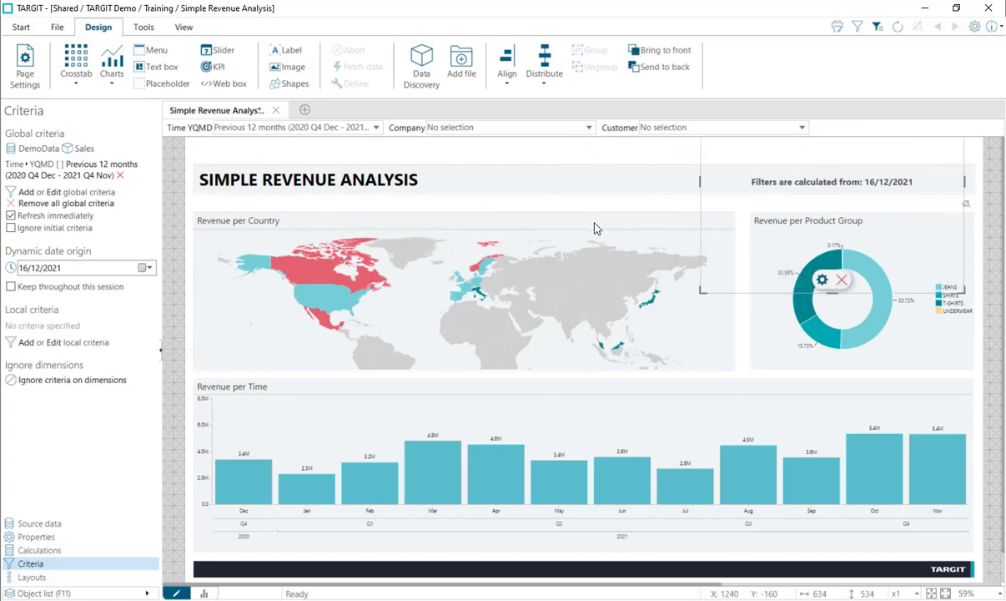
pyautogui.press('Right')
pyautogui.press('Right')
pyautogui.press('Right')
pyautogui.press('Right')
pyautogui.press('Right')
pyautogui.press('Right')
pyautogui.press('Right')
pyautogui.press('Right')
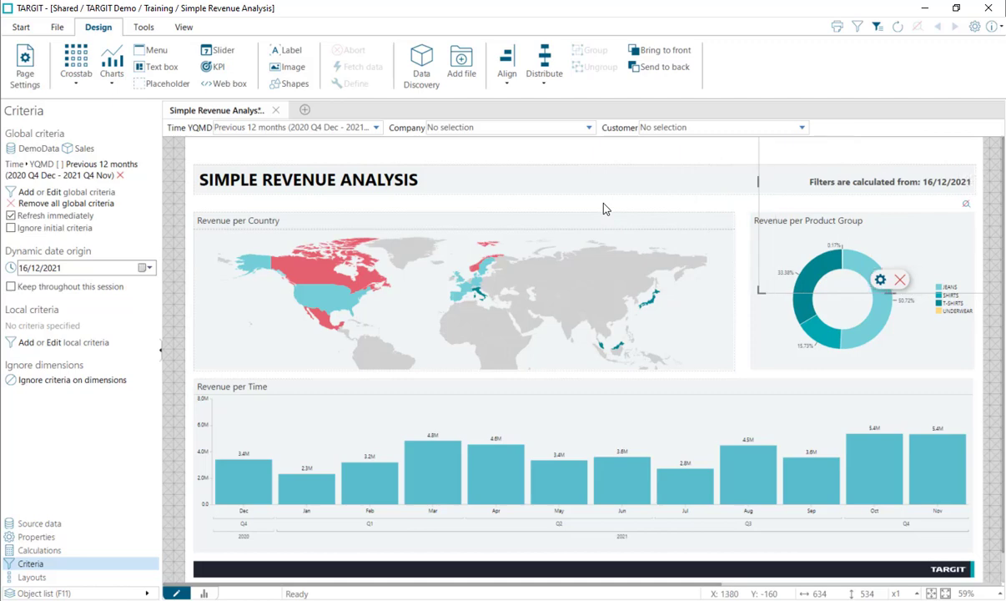
# Show the hidden Menu1 object on the report and open its item settings.
pyautogui.click(147, 593)
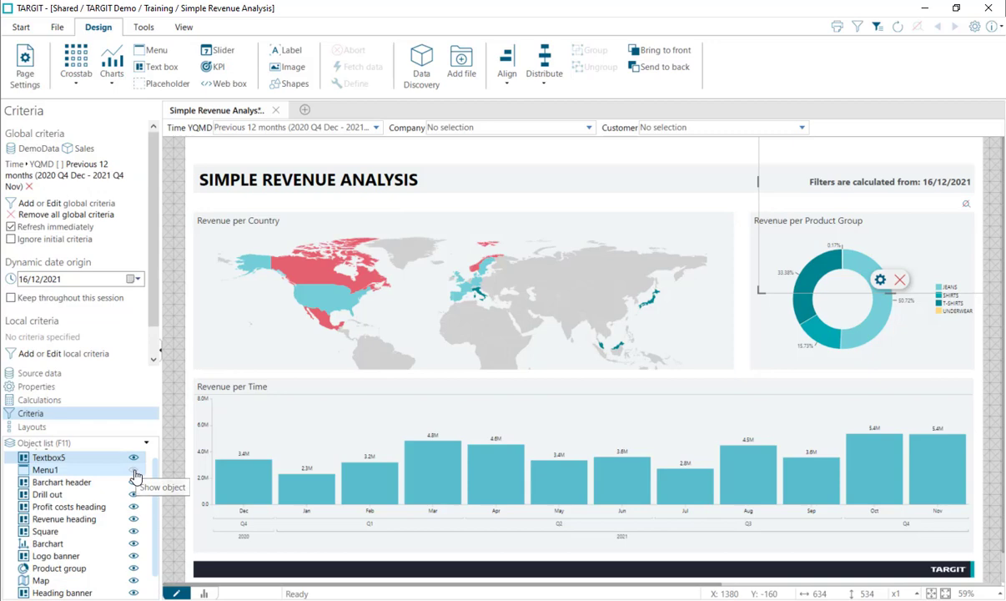
pyautogui.click(135, 471)
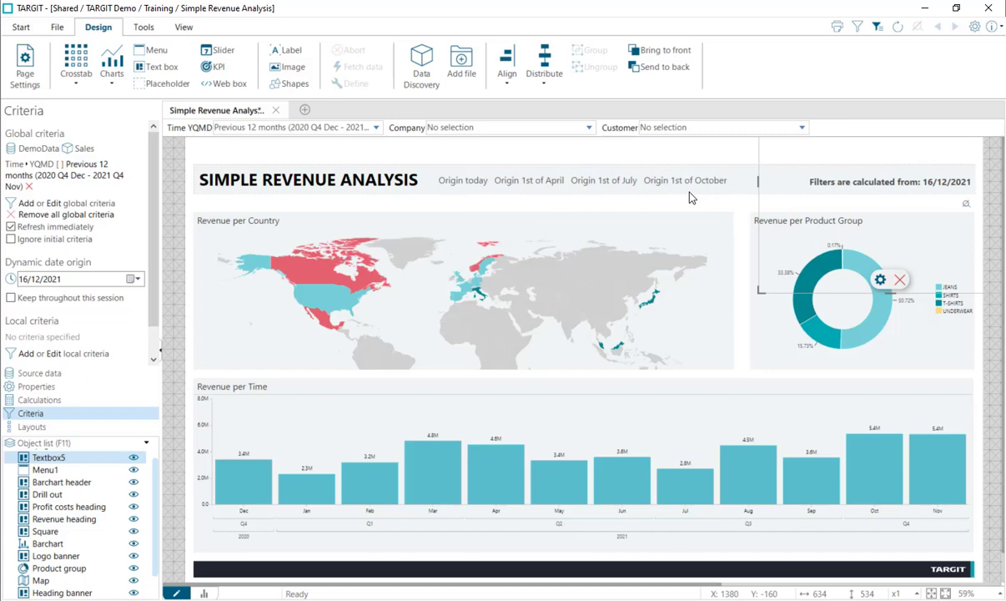
pyautogui.click(611, 185)
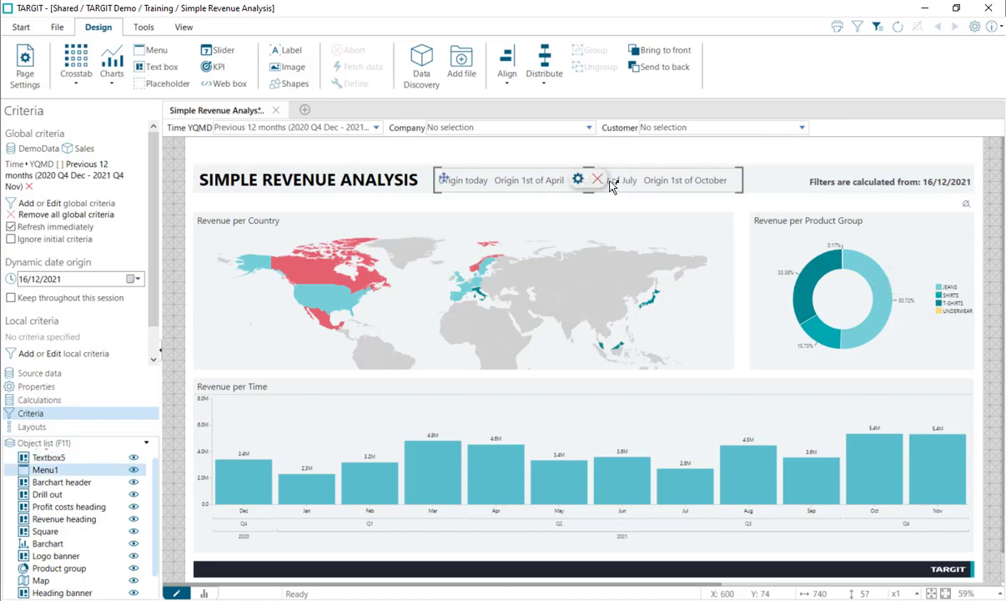
pyautogui.click(578, 180)
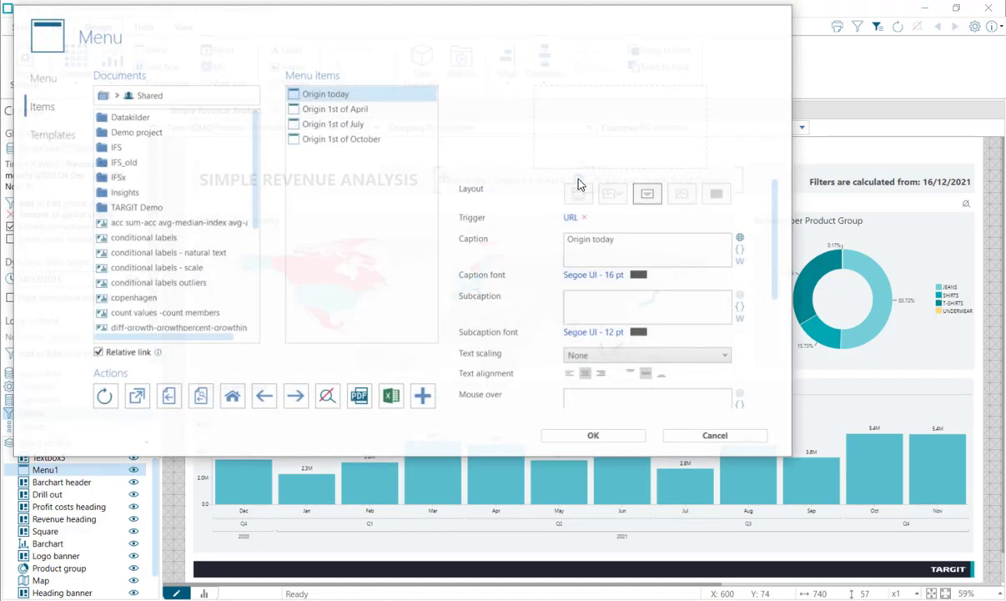
# Examine the trigger URL of the "Origin 1st of April" menu item, including its date origin parameter, and close it without changes.
pyautogui.click(310, 110)
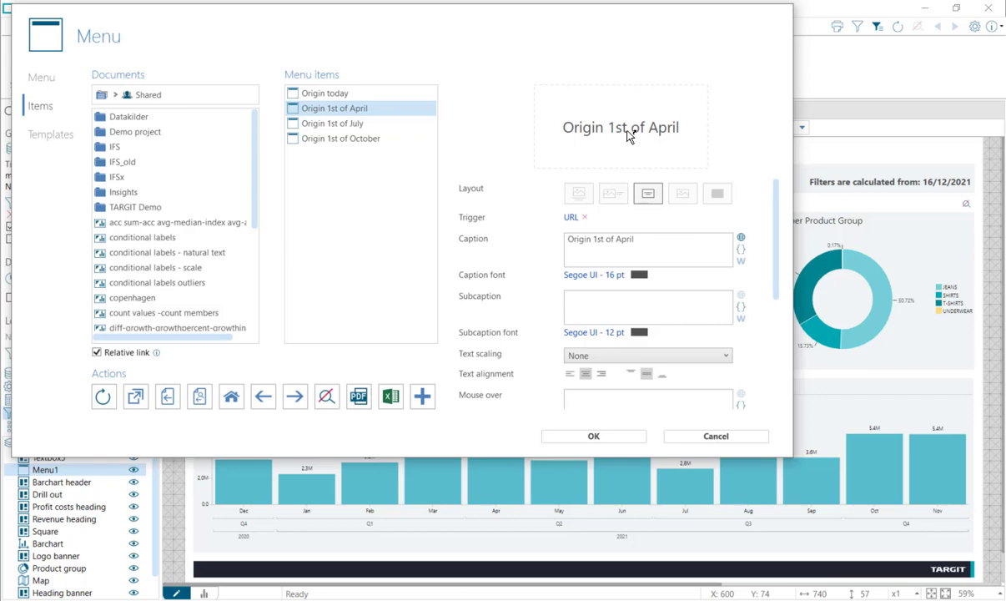
pyautogui.click(570, 217)
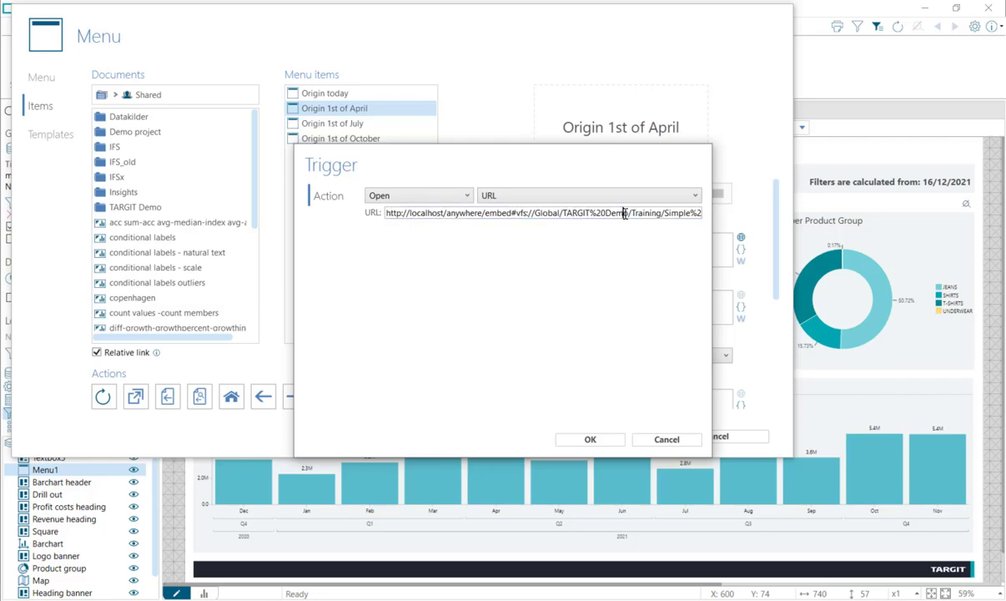
pyautogui.press('Right')
pyautogui.press('Right')
pyautogui.press('Right')
pyautogui.press('Right')
pyautogui.press('Right')
pyautogui.press('Right')
pyautogui.press('Right')
pyautogui.press('Right')
pyautogui.press('Right')
pyautogui.press('Right')
pyautogui.press('Right')
pyautogui.press('Right')
pyautogui.press('Right')
pyautogui.press('Right')
pyautogui.press('Right')
pyautogui.press('Right')
pyautogui.press('Right')
pyautogui.press('Right')
pyautogui.press('Right')
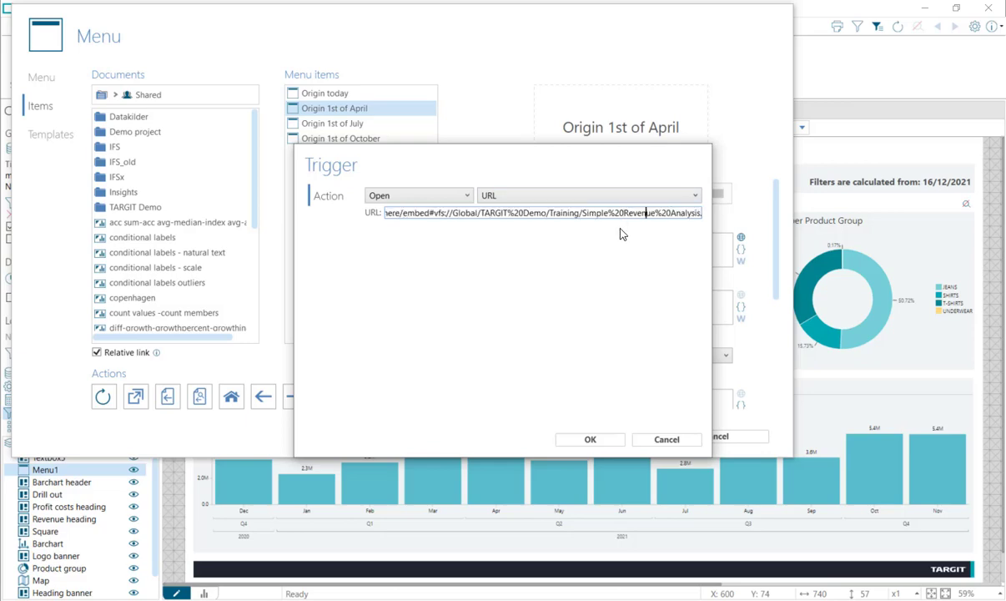
pyautogui.press('Right')
pyautogui.press('Right')
pyautogui.press('Right')
pyautogui.press('Right')
pyautogui.press('Right')
pyautogui.press('Right')
pyautogui.press('Right')
pyautogui.press('Right')
pyautogui.press('Right')
pyautogui.press('Right')
pyautogui.press('Right')
pyautogui.press('Right')
pyautogui.press('Right')
pyautogui.press('Right')
pyautogui.press('Right')
pyautogui.press('Right')
pyautogui.press('Right')
pyautogui.press('Right')
pyautogui.press('Right')
pyautogui.press('Right')
pyautogui.press('Right')
pyautogui.press('Right')
pyautogui.press('Right')
pyautogui.press('Right')
pyautogui.press('Right')
pyautogui.press('Right')
pyautogui.press('Right')
pyautogui.press('Right')
pyautogui.press('Right')
pyautogui.press('Right')
pyautogui.press('Right')
pyautogui.press('Right')
pyautogui.press('Right')
pyautogui.press('Right')
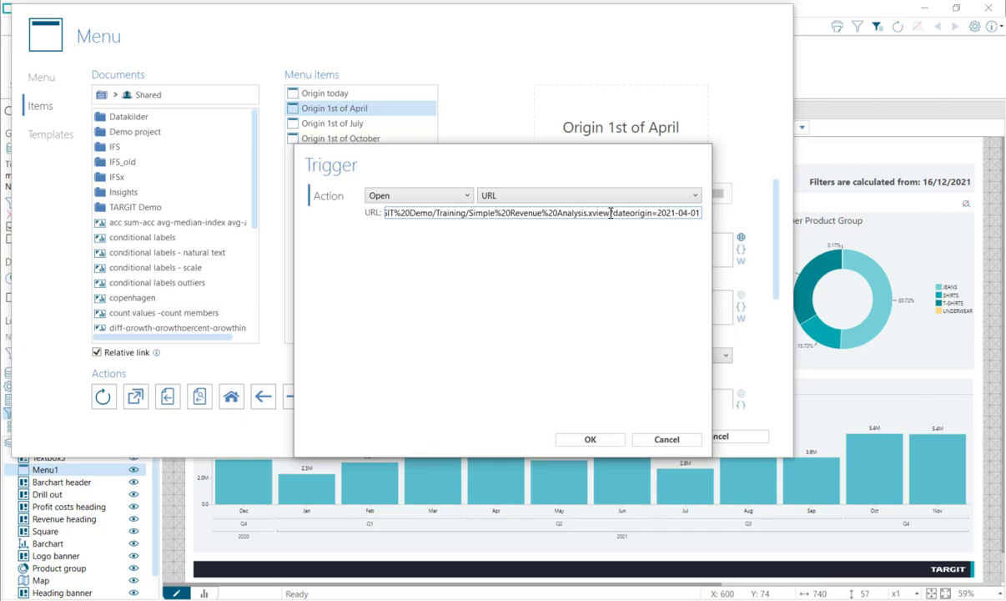
pyautogui.moveTo(611, 213); pyautogui.dragTo(663, 225)
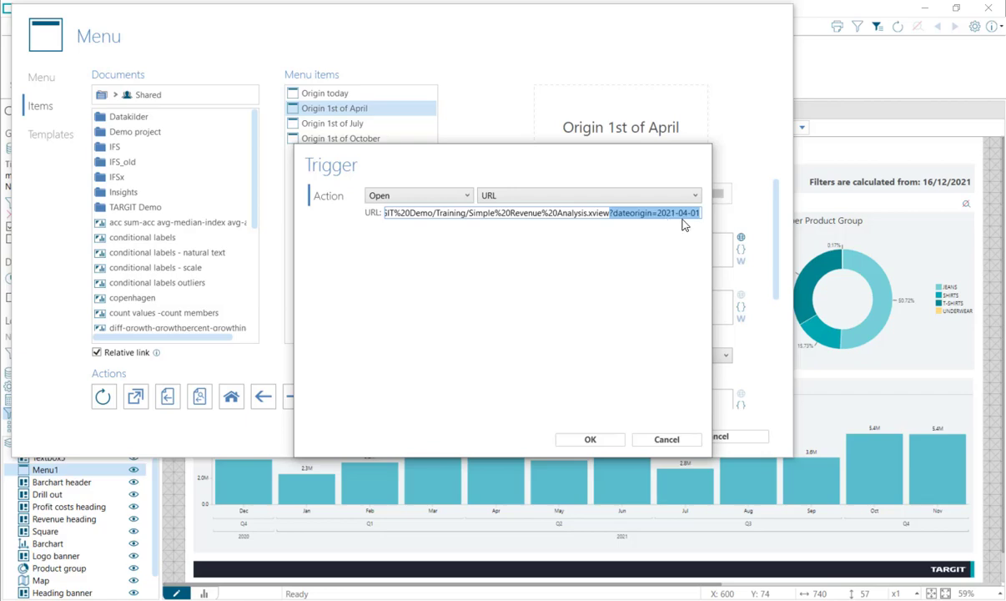
pyautogui.click(659, 439)
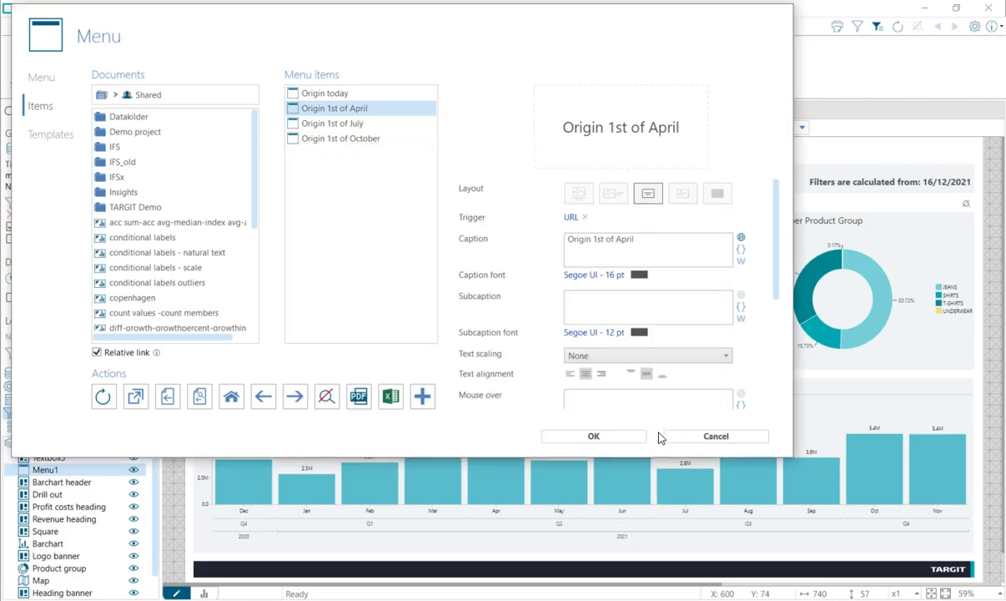
# Examine the trigger URL of the "Origin 1st of July" menu item through to its date origin parameter, and close it without changes.
pyautogui.click(316, 125)
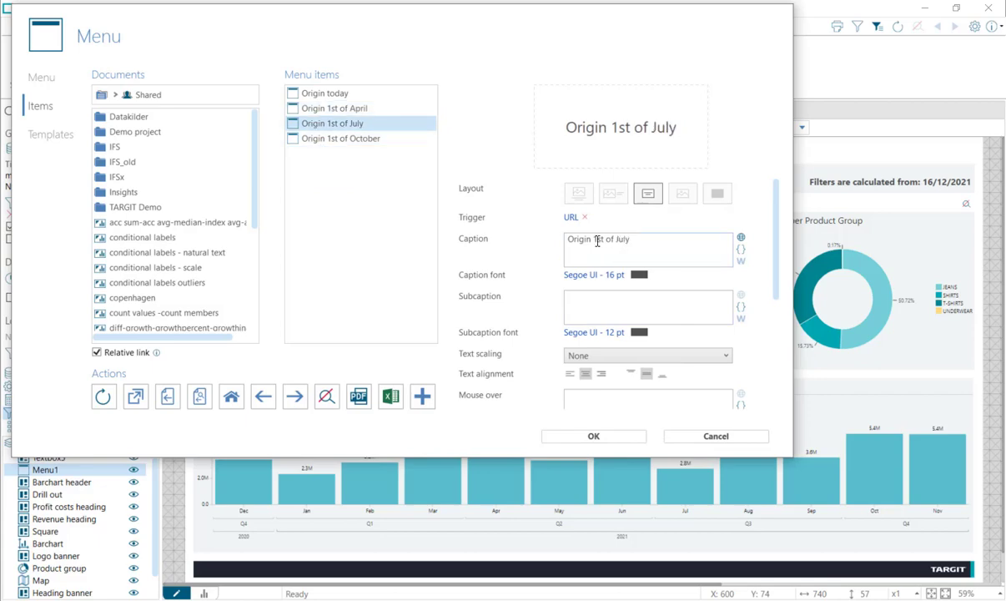
pyautogui.click(571, 217)
pyautogui.click(628, 214)
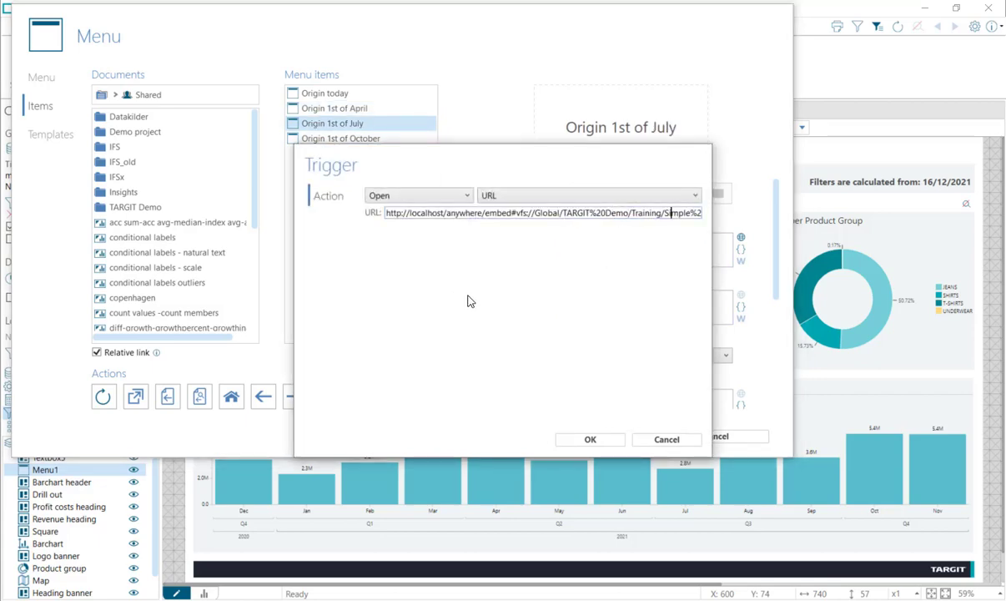
pyautogui.press('Right')
pyautogui.press('Right')
pyautogui.press('Right')
pyautogui.press('Right')
pyautogui.press('Right')
pyautogui.press('Right')
pyautogui.press('Right')
pyautogui.press('Right')
pyautogui.press('Right')
pyautogui.press('Right')
pyautogui.press('Right')
pyautogui.press('Right')
pyautogui.press('Right')
pyautogui.press('Right')
pyautogui.press('Right')
pyautogui.press('Right')
pyautogui.press('Right')
pyautogui.press('Right')
pyautogui.press('Right')
pyautogui.press('Right')
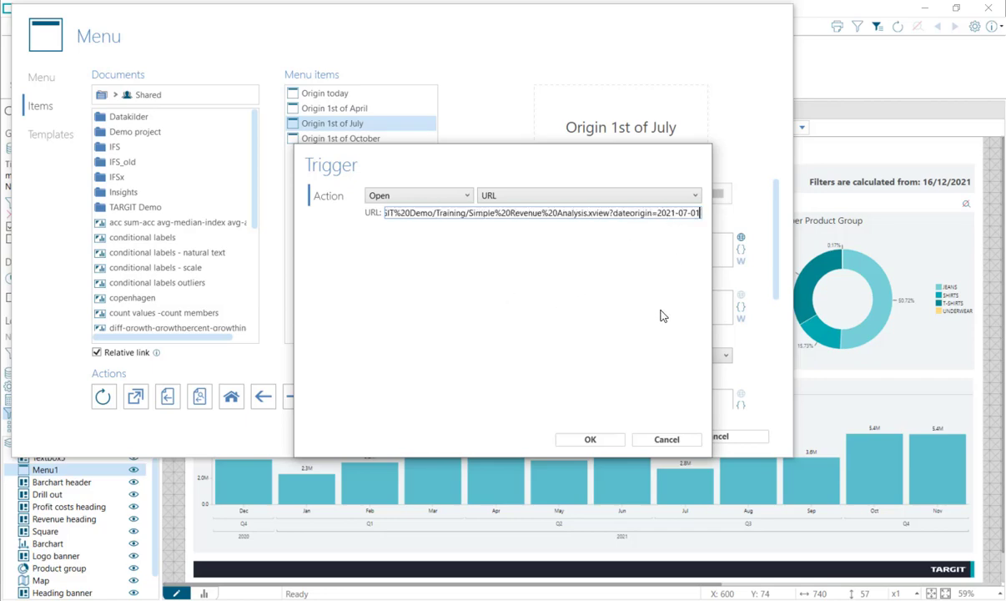
pyautogui.click(660, 439)
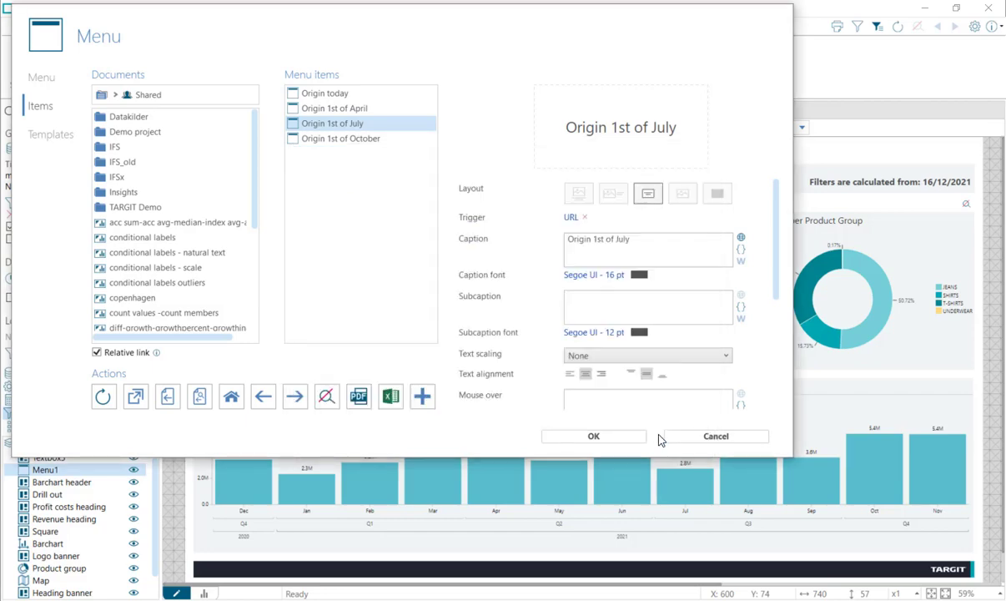
# Accept the Menu1 item settings and save the Simple Revenue Analysis report.
pyautogui.click(572, 443)
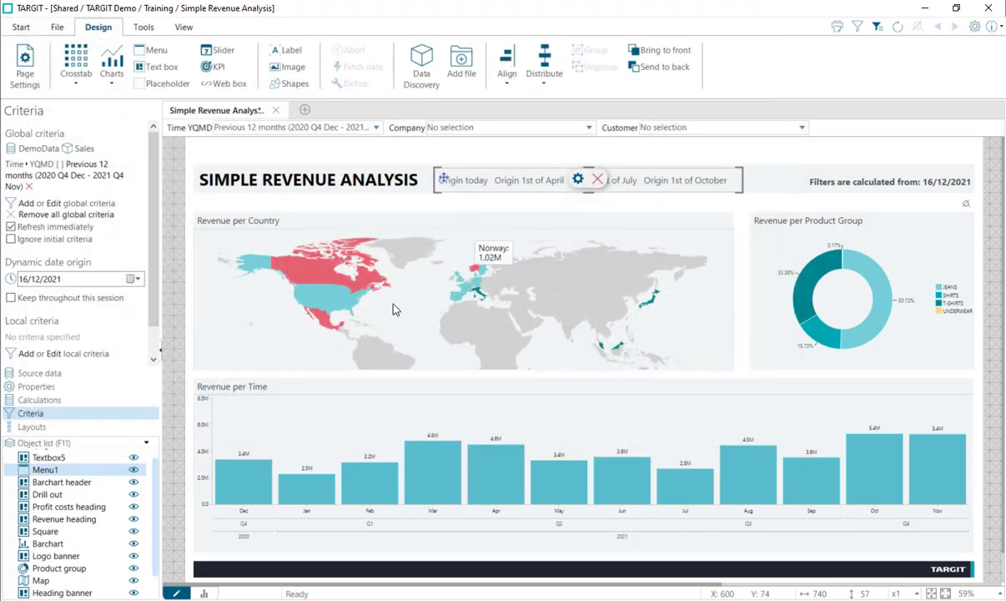
pyautogui.click(54, 28)
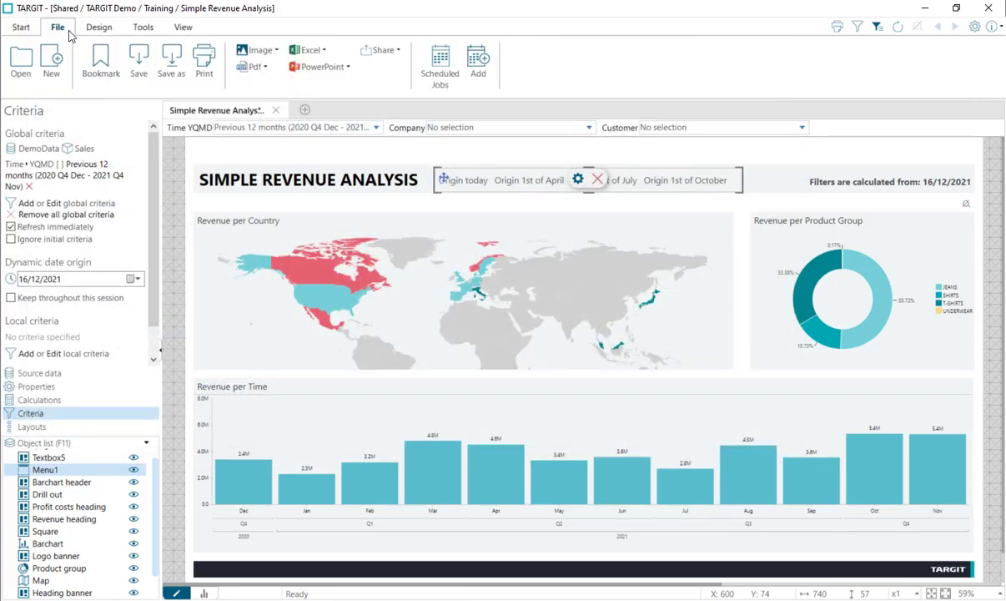
pyautogui.click(140, 63)
# Switch to the browser and test the report's origin links in turn: 1st of April, 1st of July, 1st of October and today.
pyautogui.hotkey('alt', 'Tab')
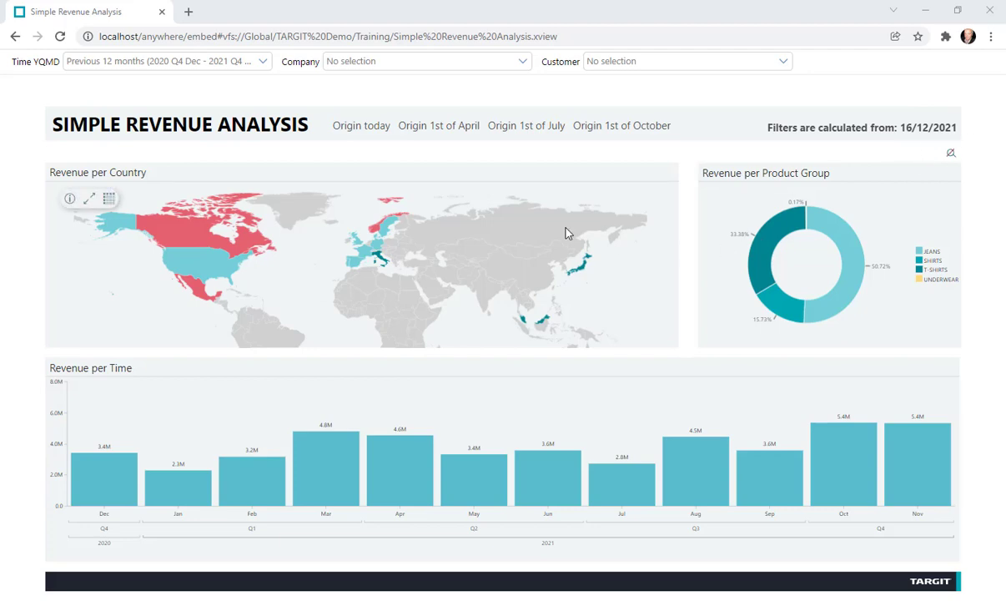
pyautogui.click(439, 126)
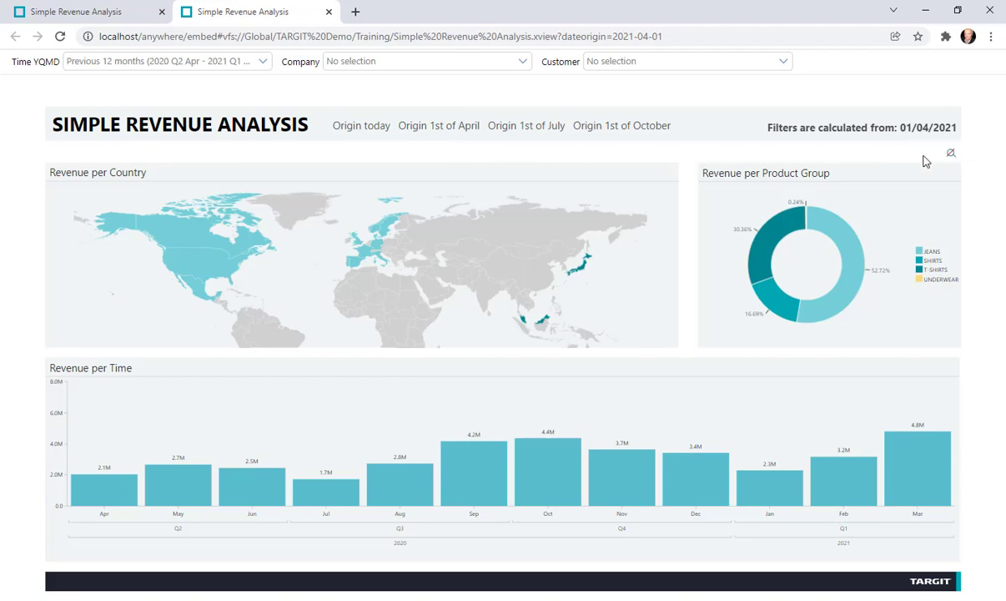
pyautogui.click(525, 127)
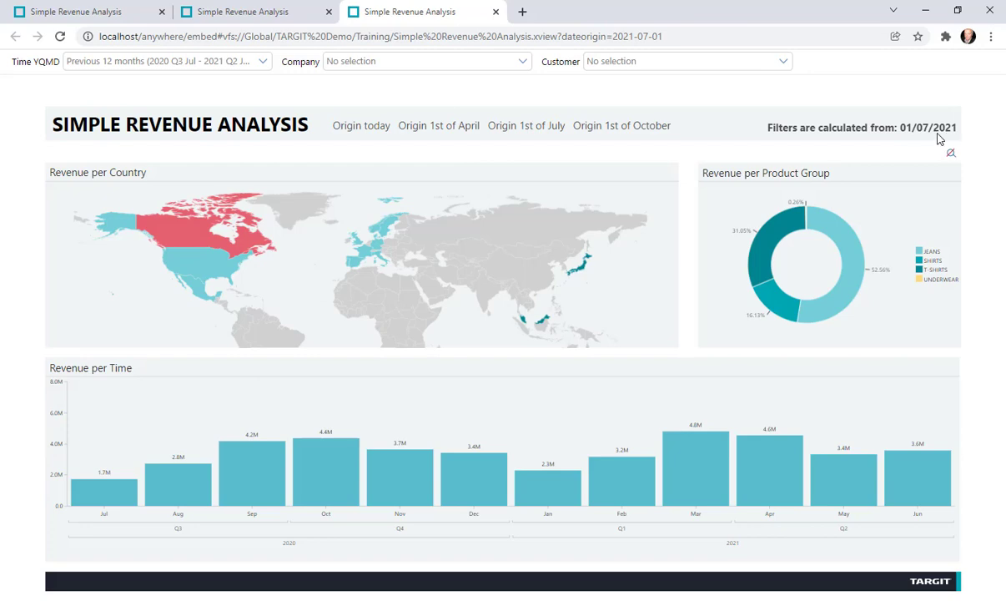
pyautogui.click(594, 125)
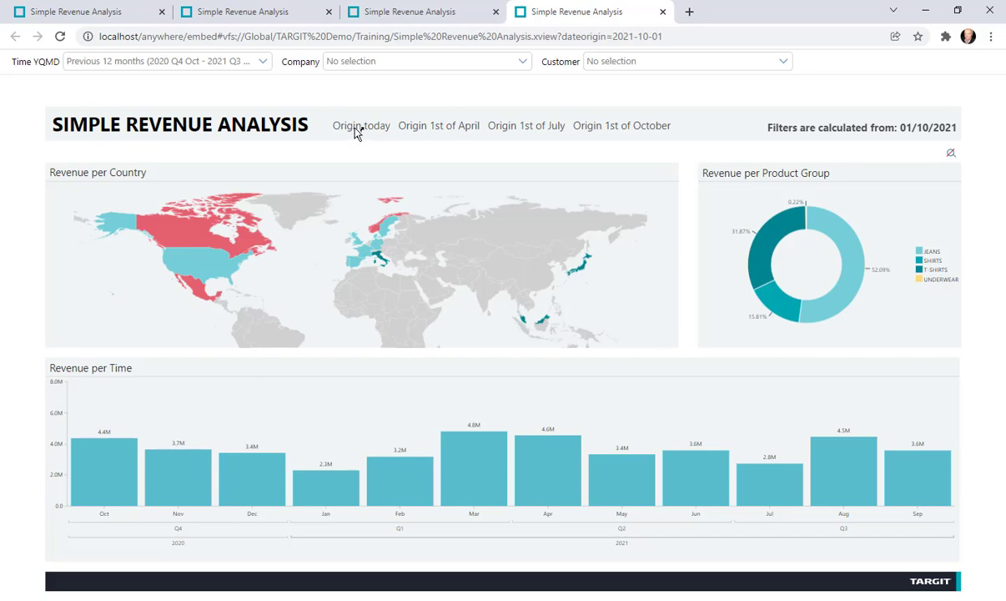
pyautogui.click(355, 126)
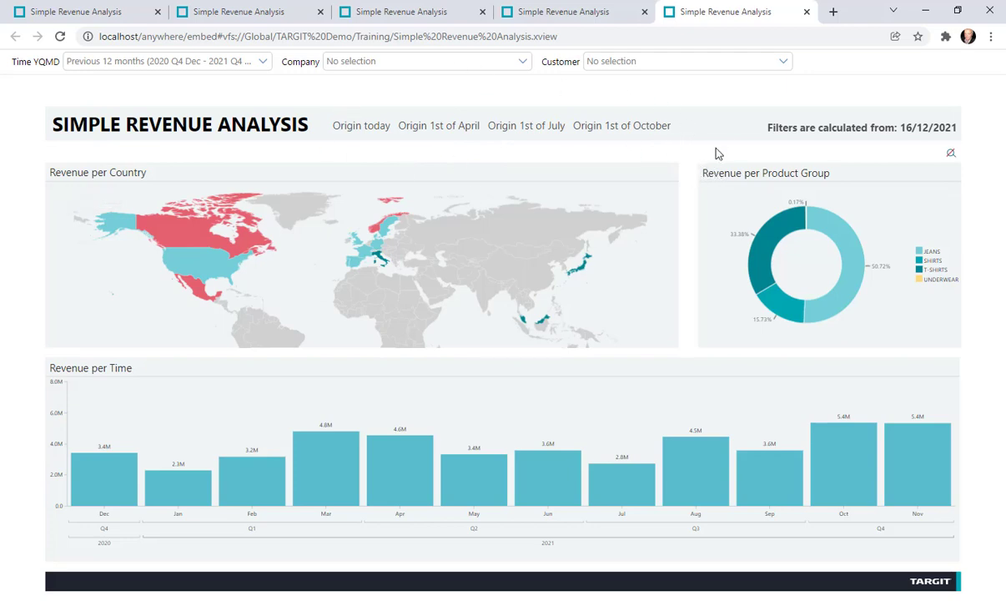
pyautogui.moveTo(553, 185)
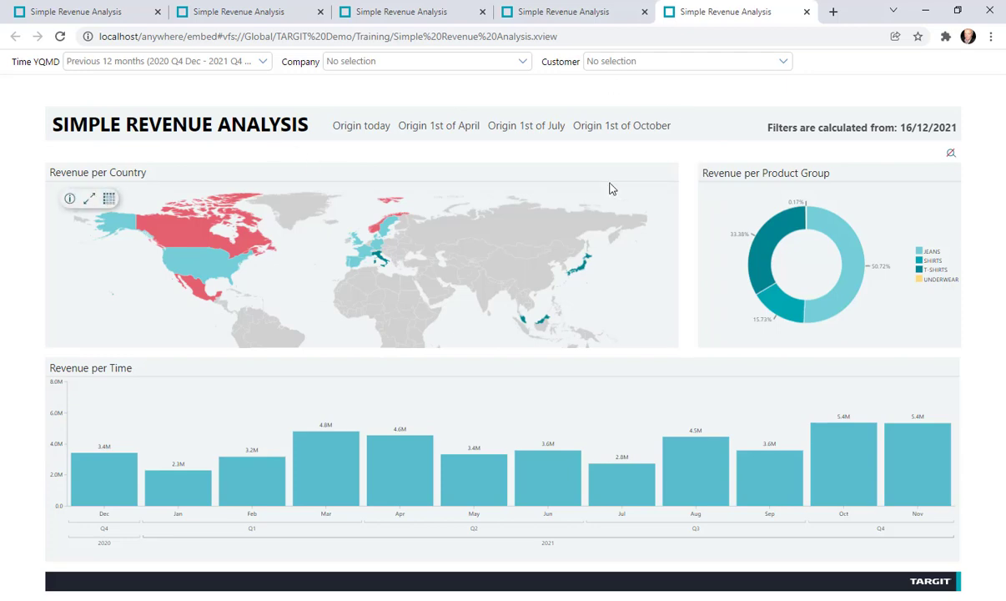